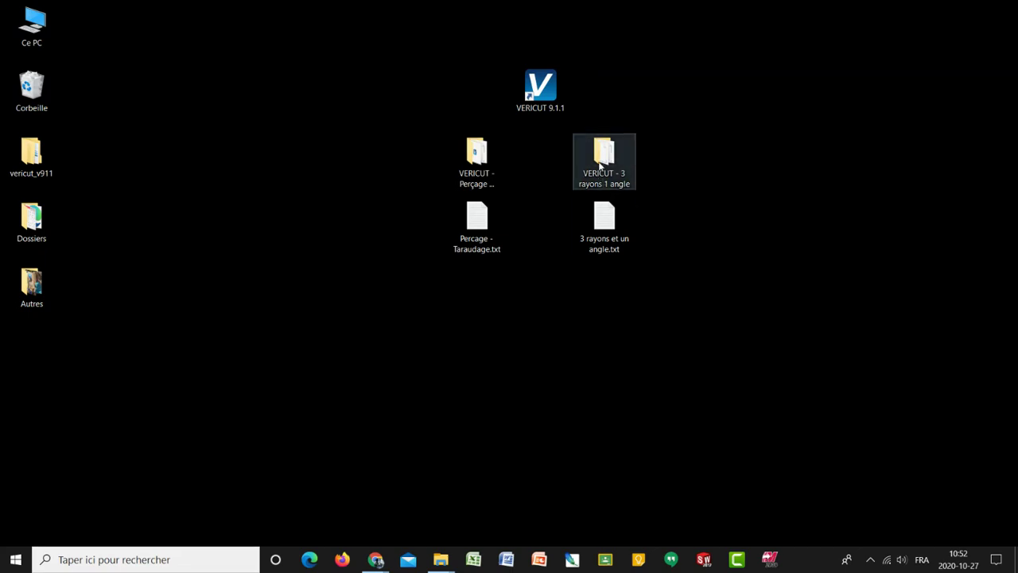
- Examine the files in the desktop folder VERICUT - 3 rayons 1 angle, and close the folder
click(606, 162)
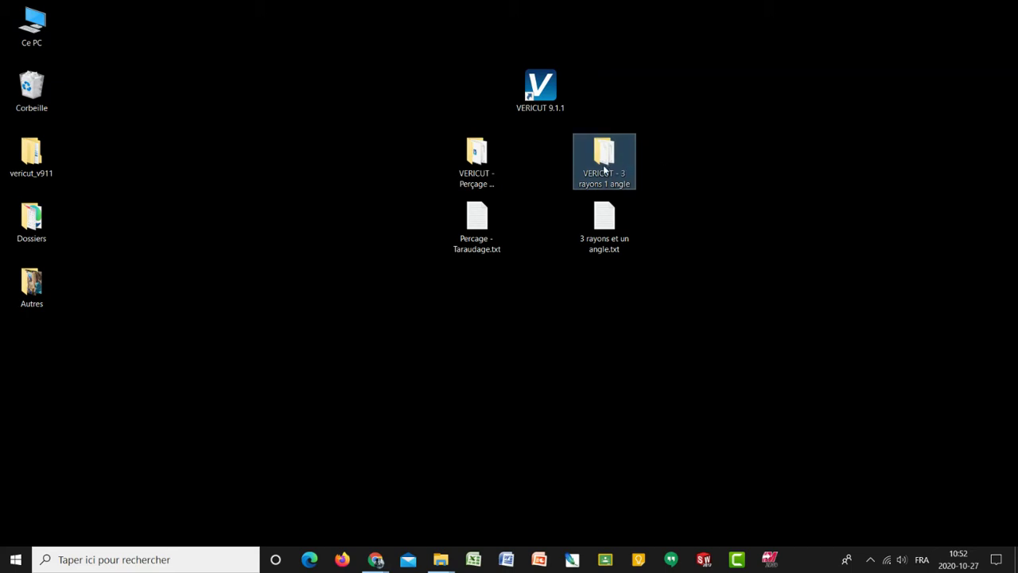
mouse_move(606, 167)
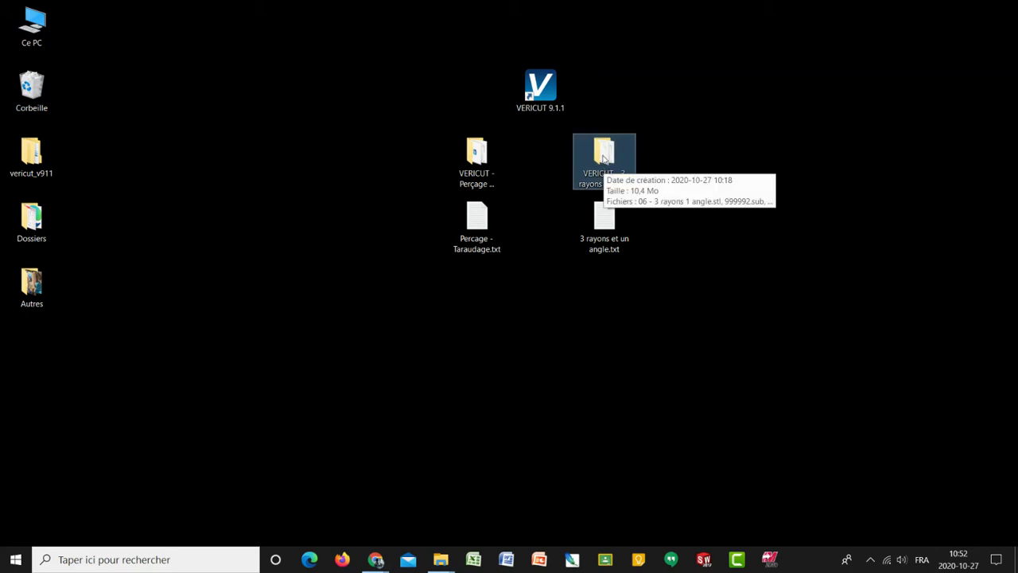
double_click(606, 158)
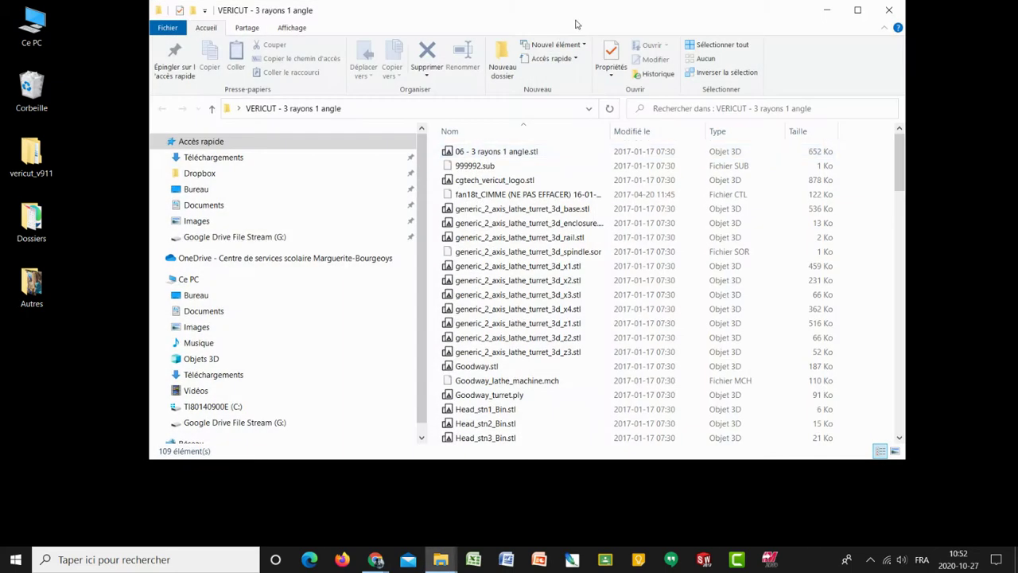
drag(577, 24, 539, 23)
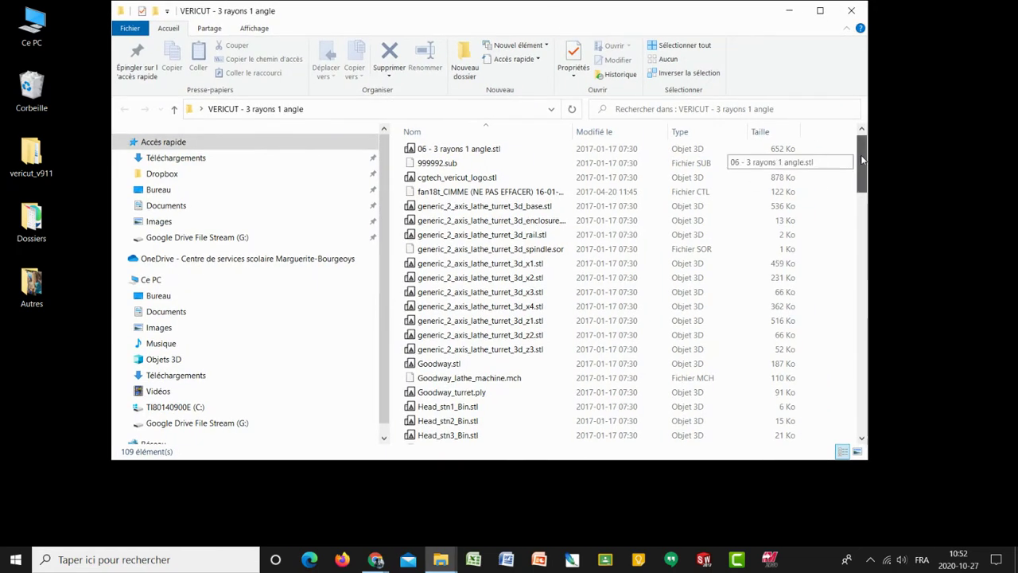
mouse_move(862, 159)
mouse_down()
mouse_move(865, 402)
mouse_move(864, 152)
mouse_up()
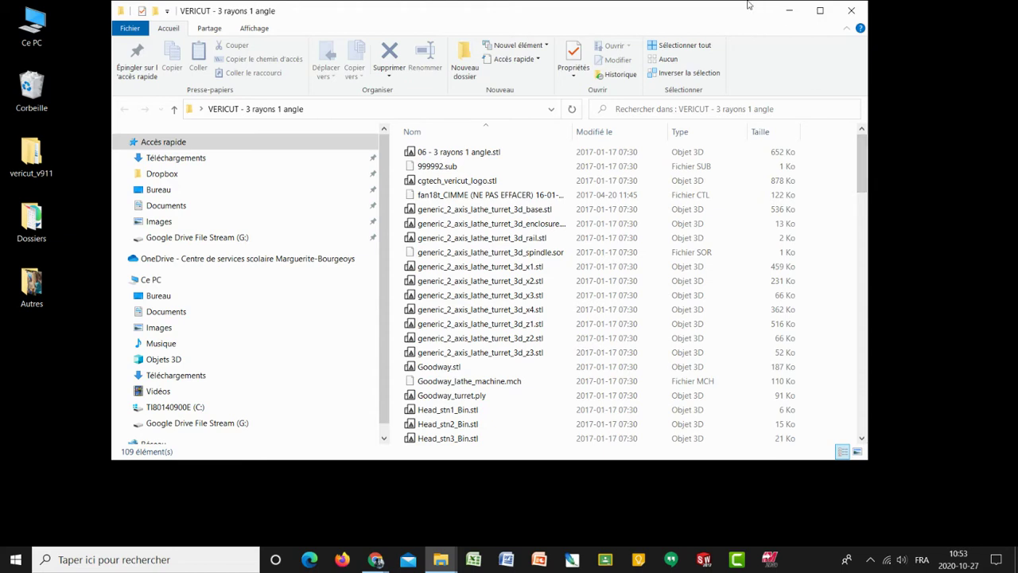
click(851, 12)
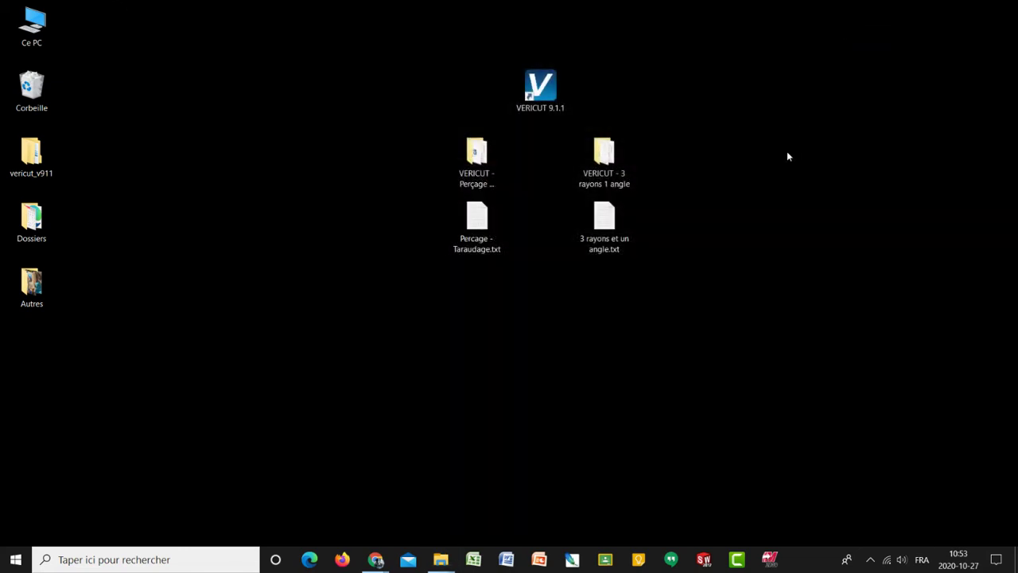
click(686, 187)
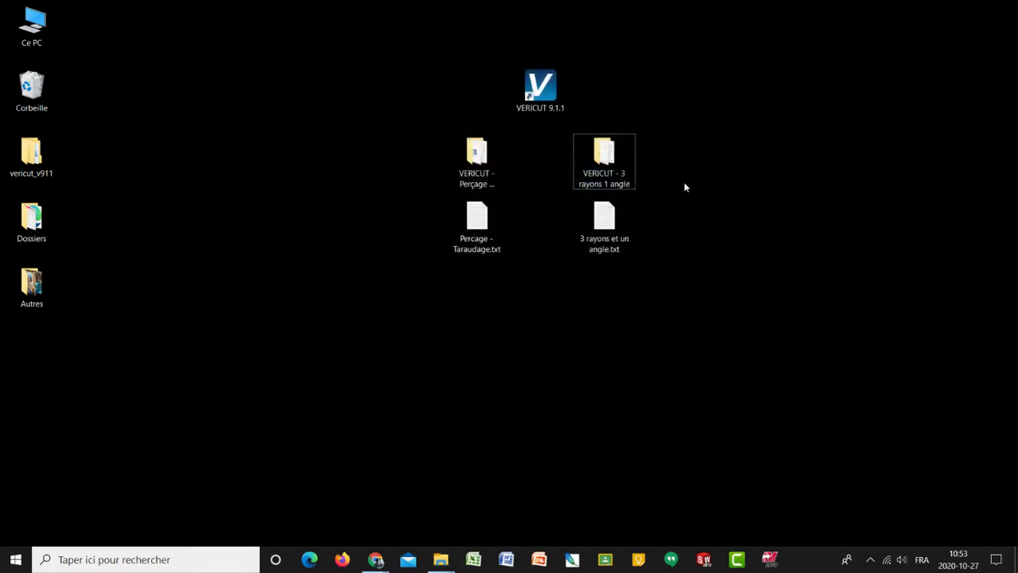
- Open the project Programmation 6 - 3 rayons - 1 angle.vcproject from the desktop folder VERICUT - 3 rayons 1 angle
click(605, 164)
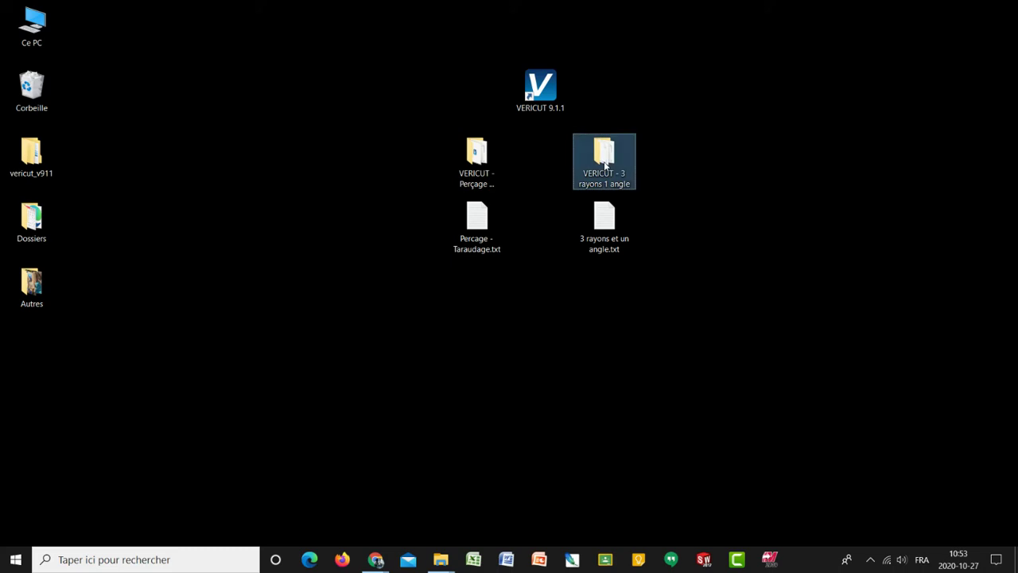
double_click(604, 161)
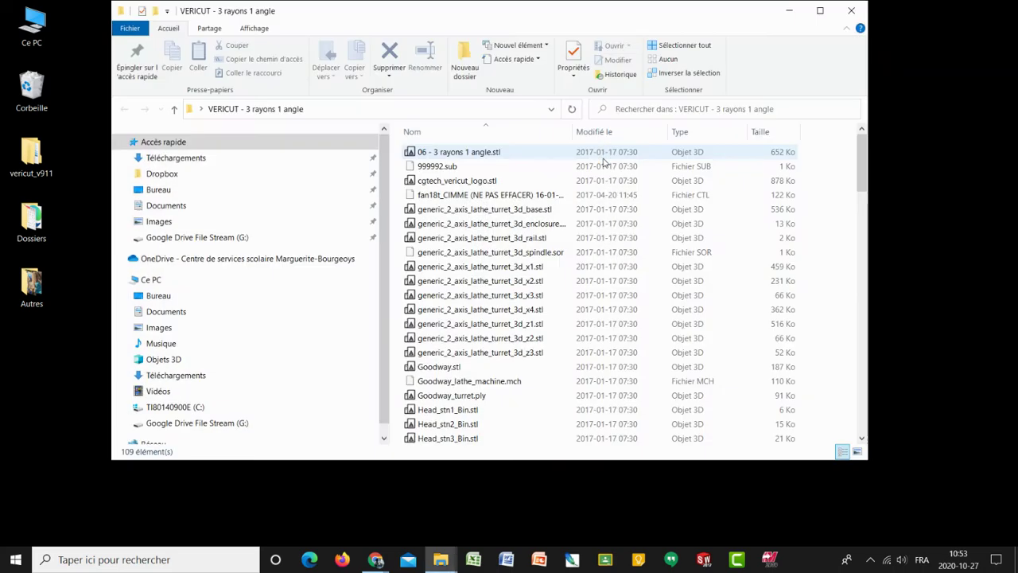
mouse_move(861, 163)
mouse_down()
mouse_move(870, 398)
mouse_move(862, 150)
mouse_up()
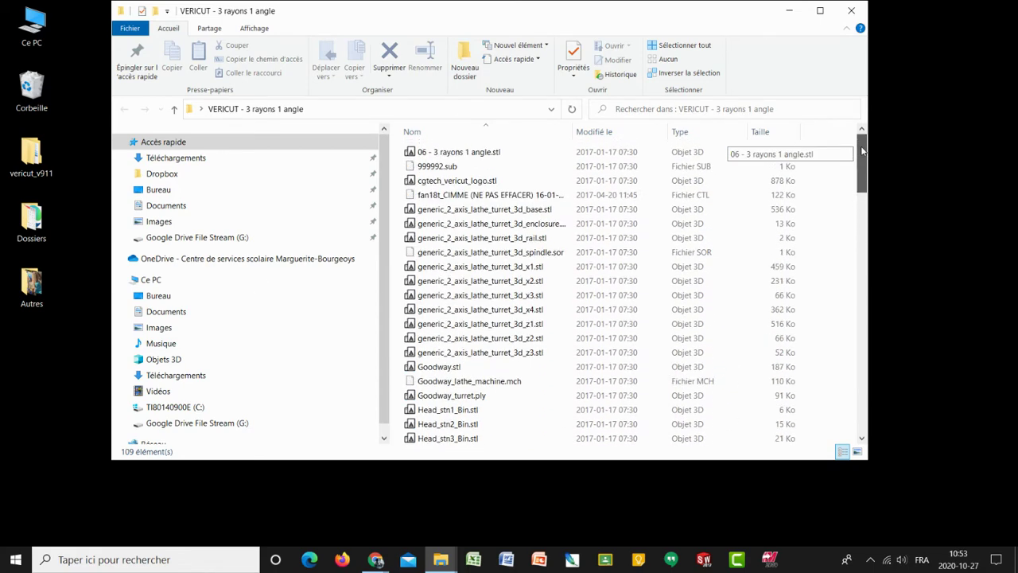
drag(575, 129, 649, 129)
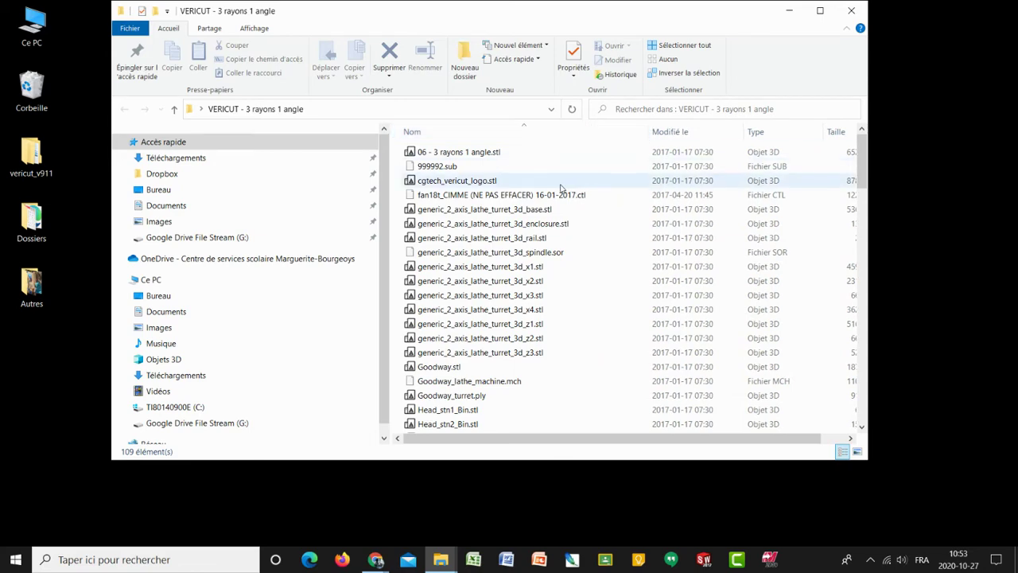
drag(860, 151, 864, 221)
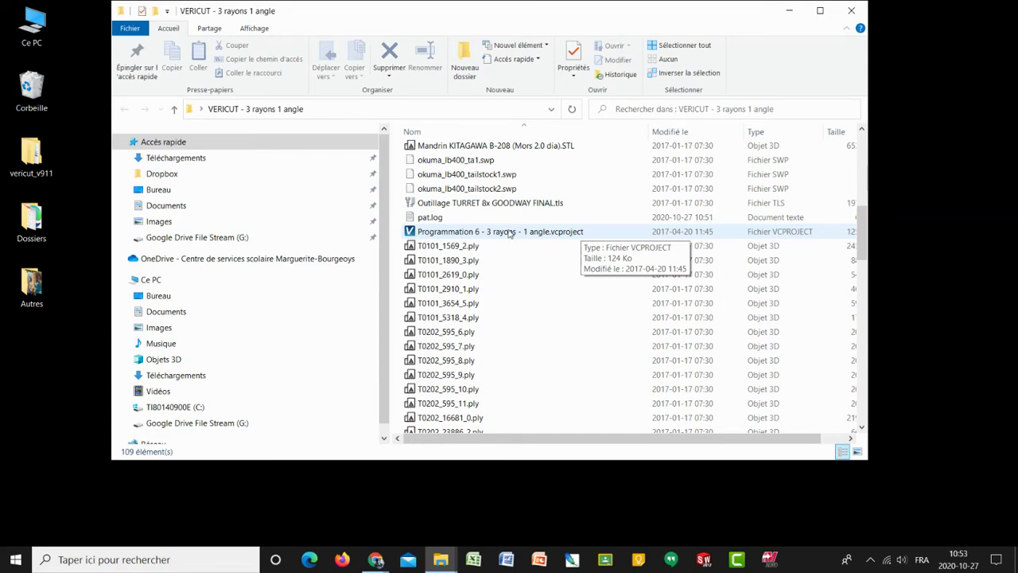
double_click(563, 232)
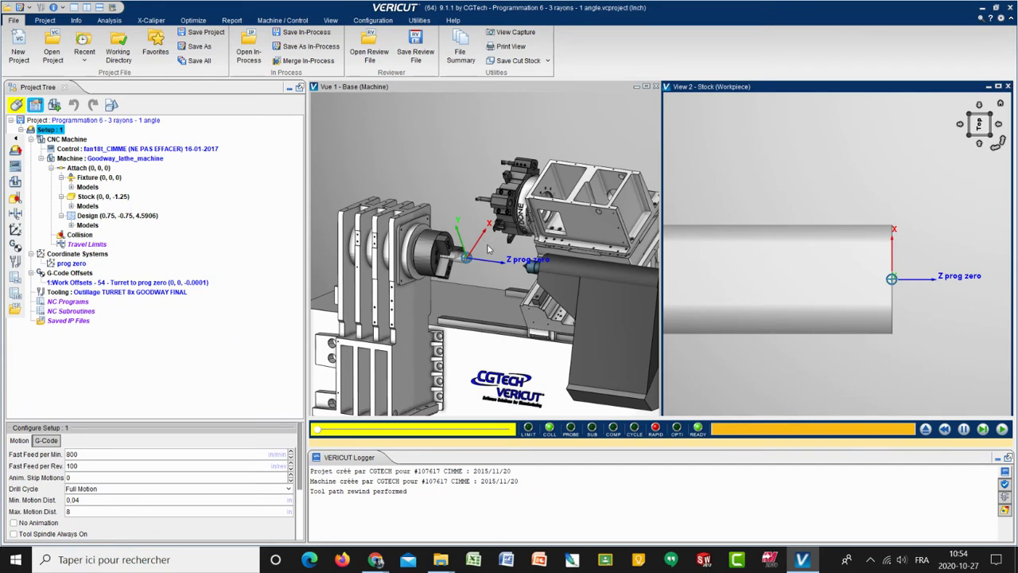
- Inspect the lathe in the machine view, and close VERICUT and the project folder window
click(488, 243)
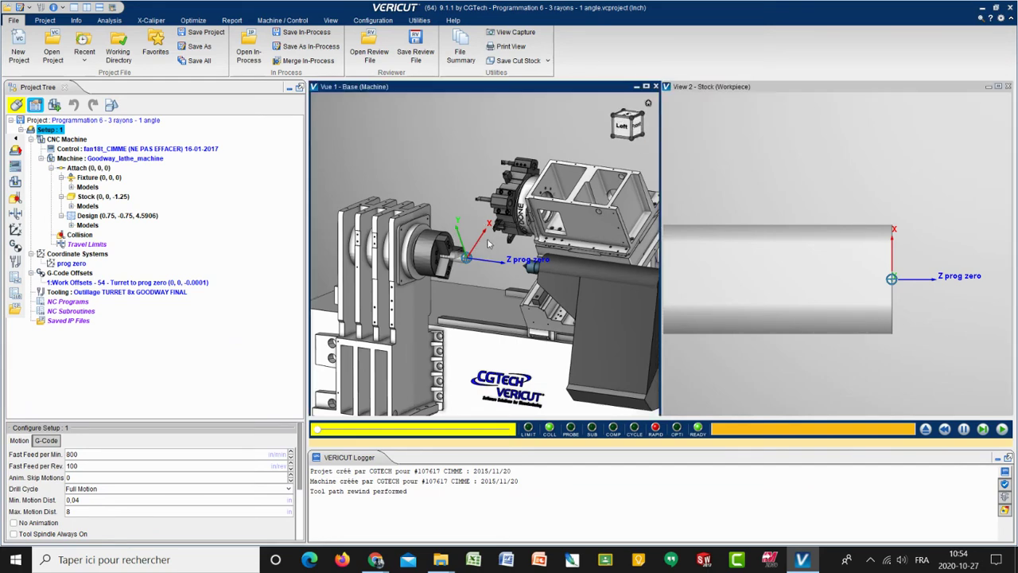
middle_drag(489, 243, 350, 272)
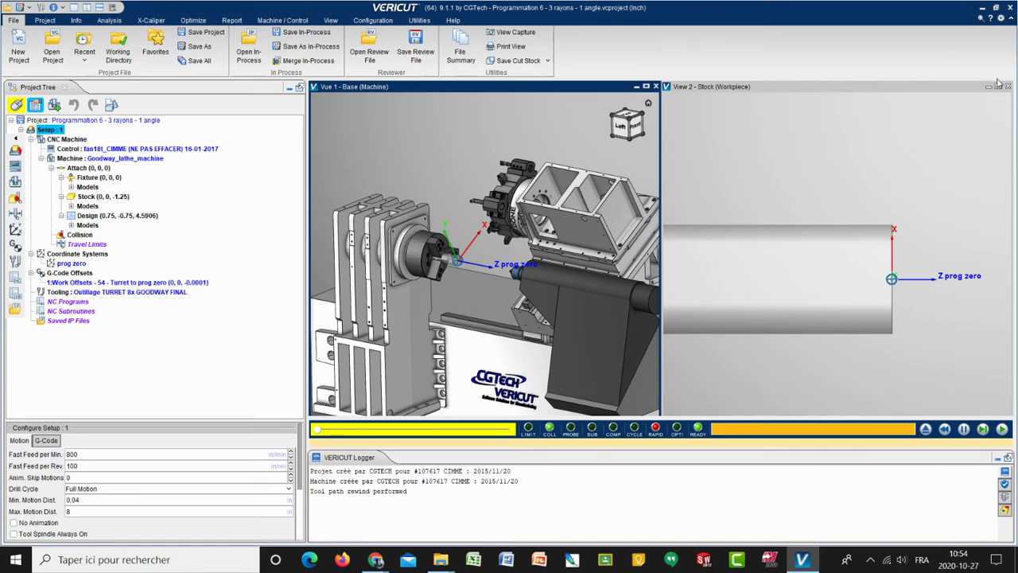
click(1010, 8)
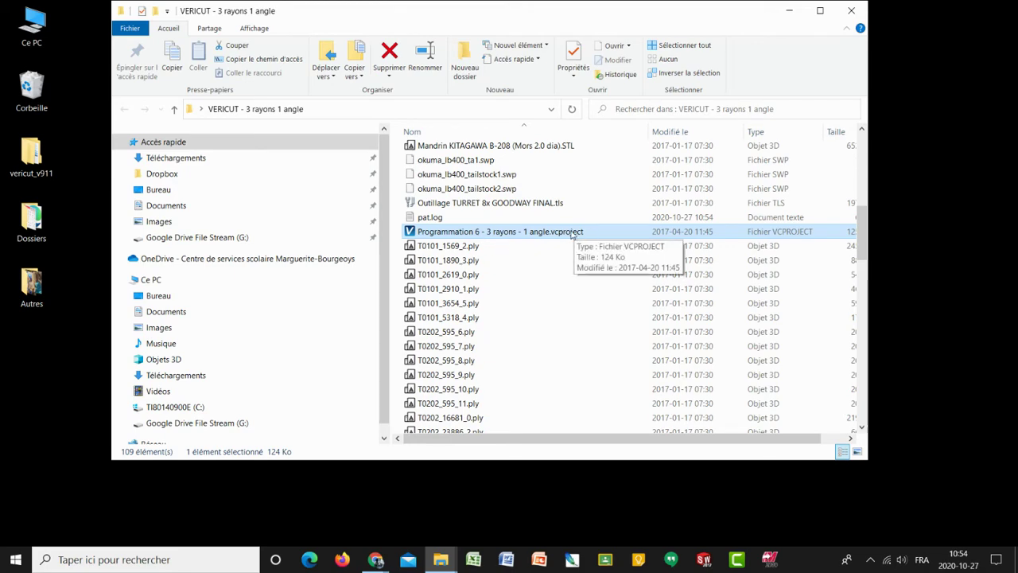
click(851, 10)
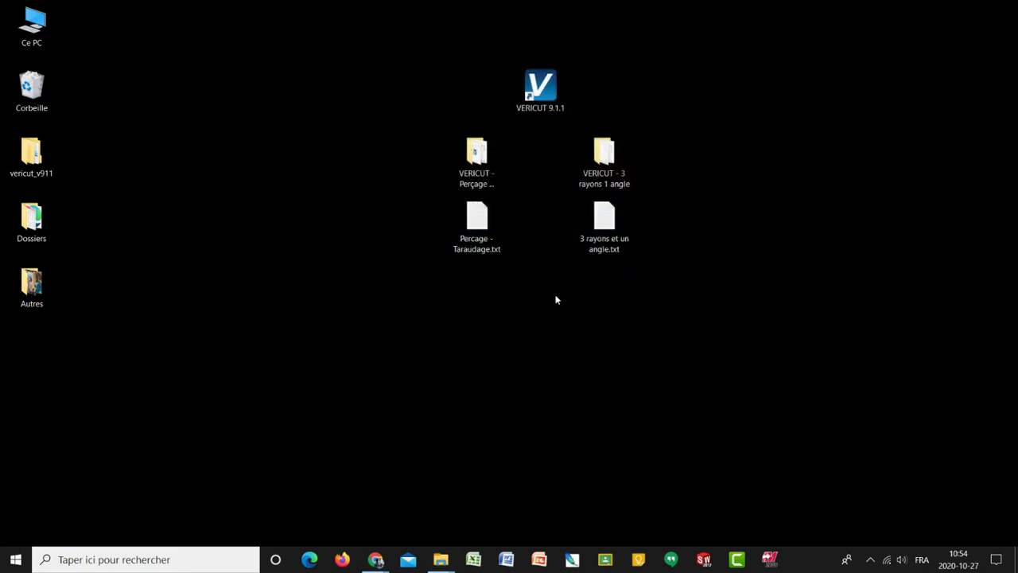
- Launch VERICUT 9.1.1 from the desktop and dismiss its welcome window
click(568, 331)
double_click(540, 92)
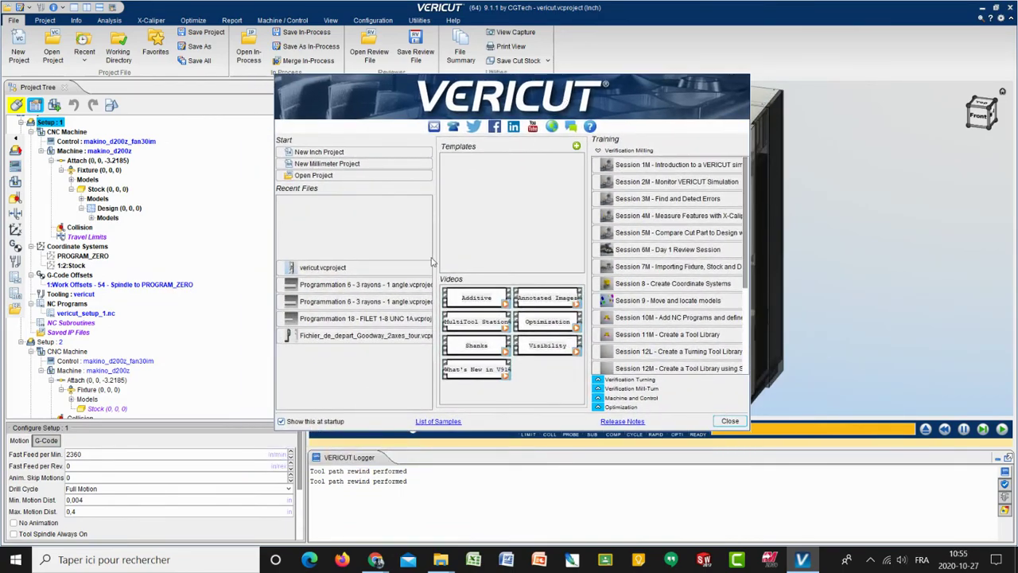
drag(522, 84, 592, 99)
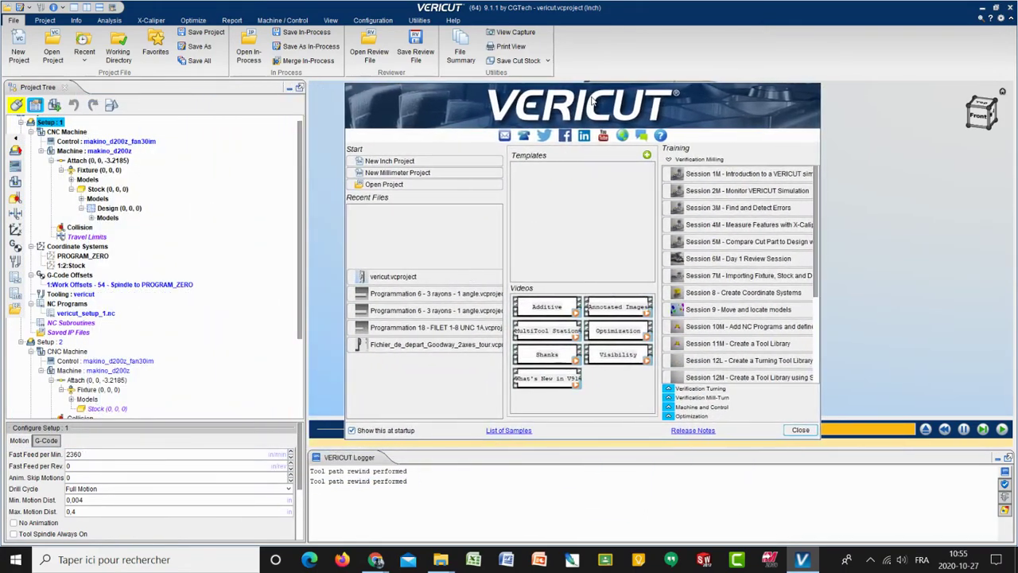
click(376, 186)
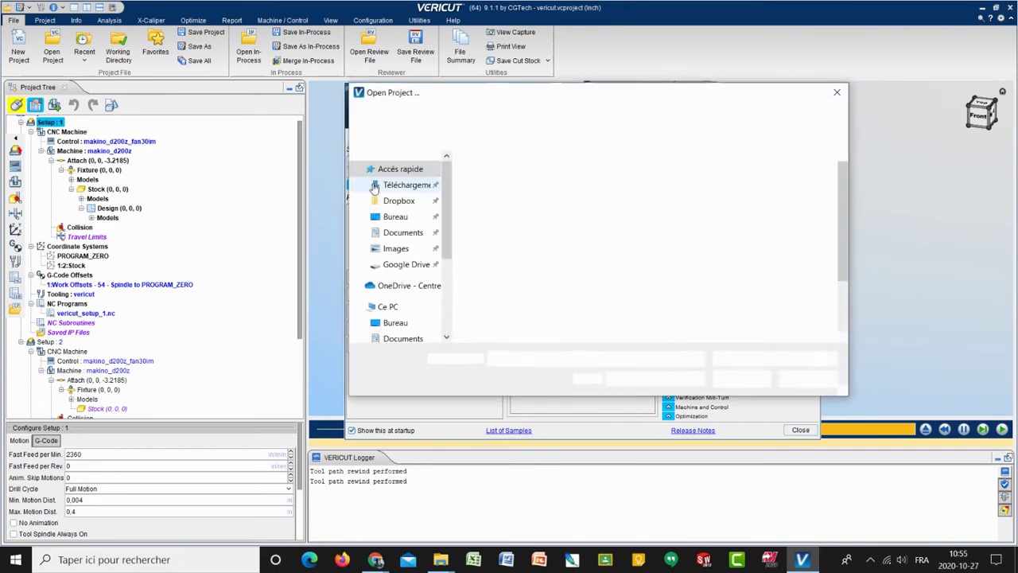
click(814, 384)
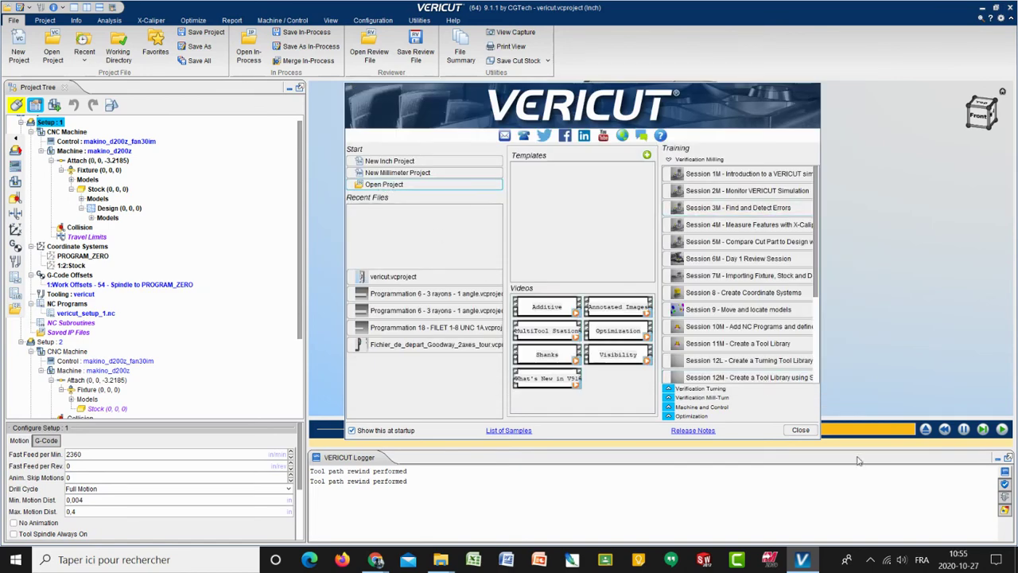
drag(694, 105, 667, 75)
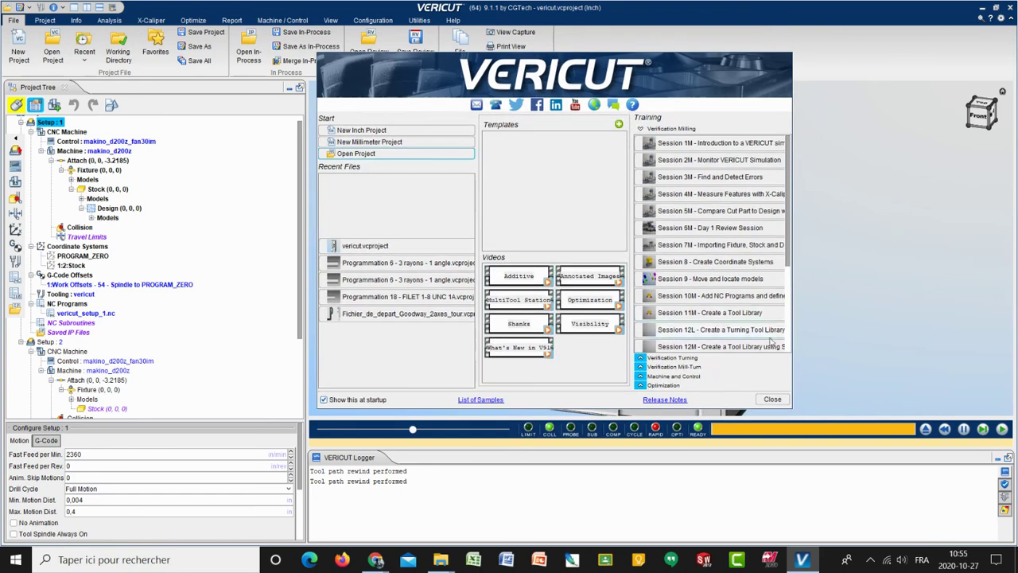
click(772, 400)
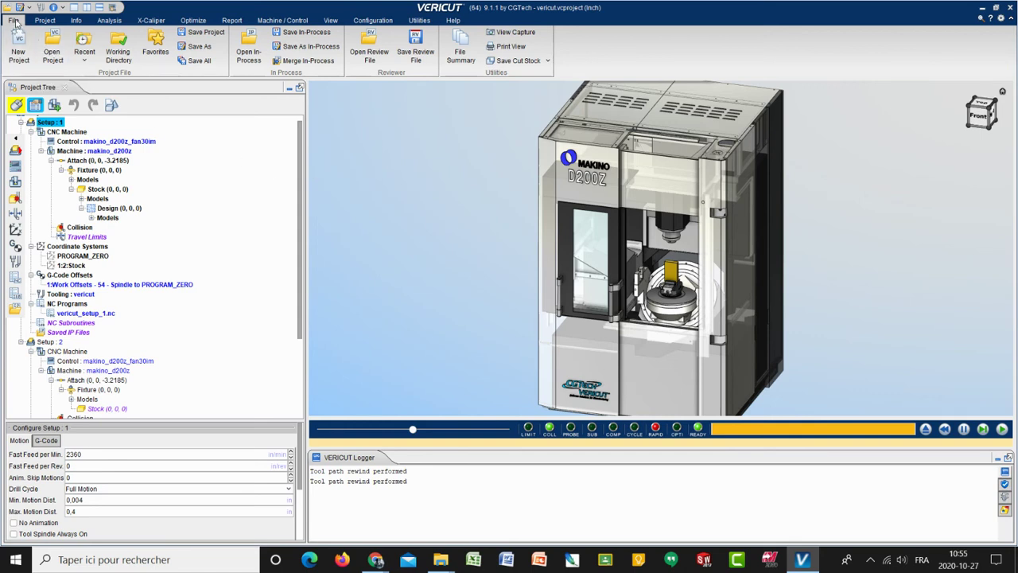
- Start opening a project and browse to the desktop folder VERICUT - Perçage et taraudage
click(45, 20)
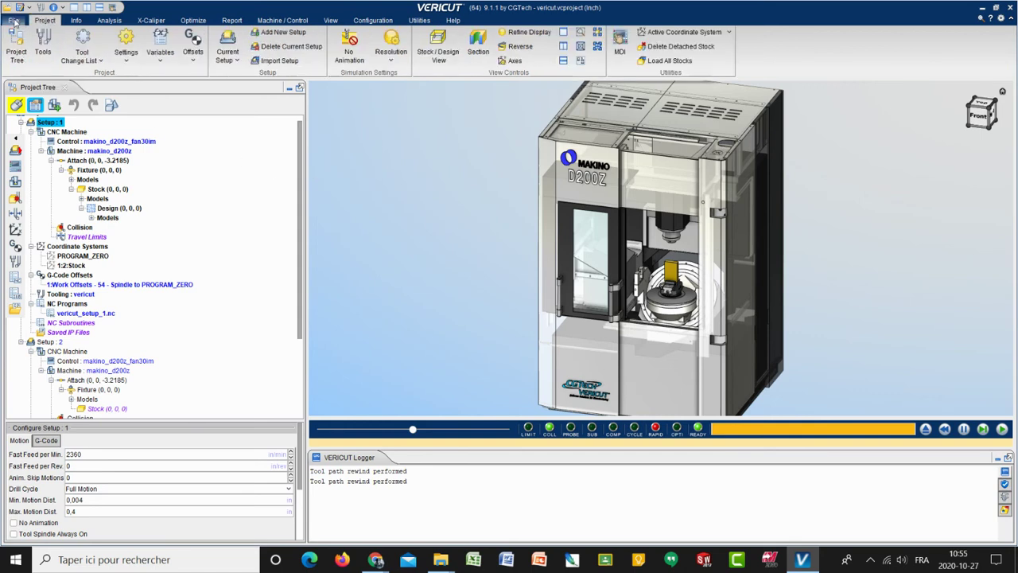
click(13, 20)
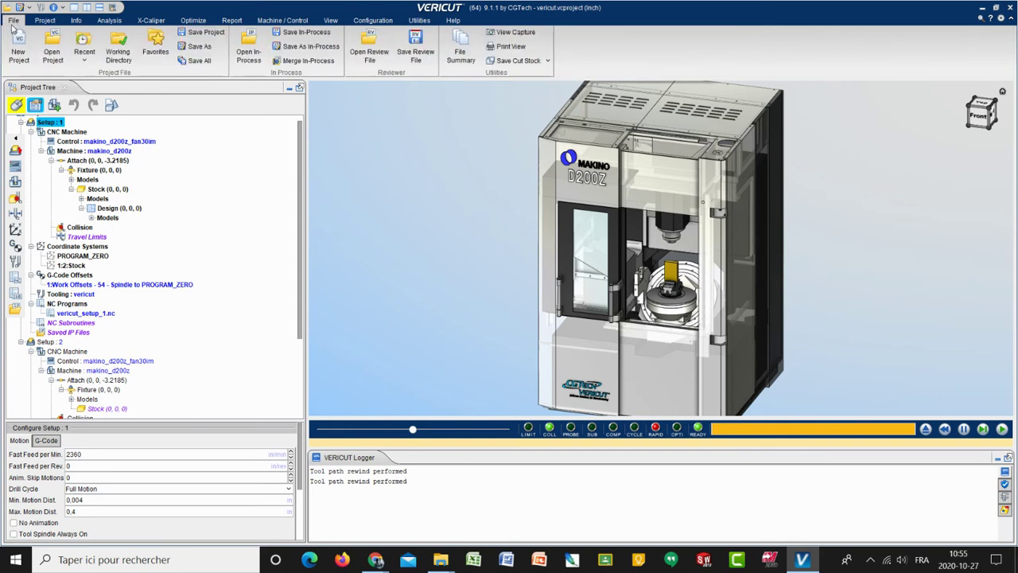
click(54, 50)
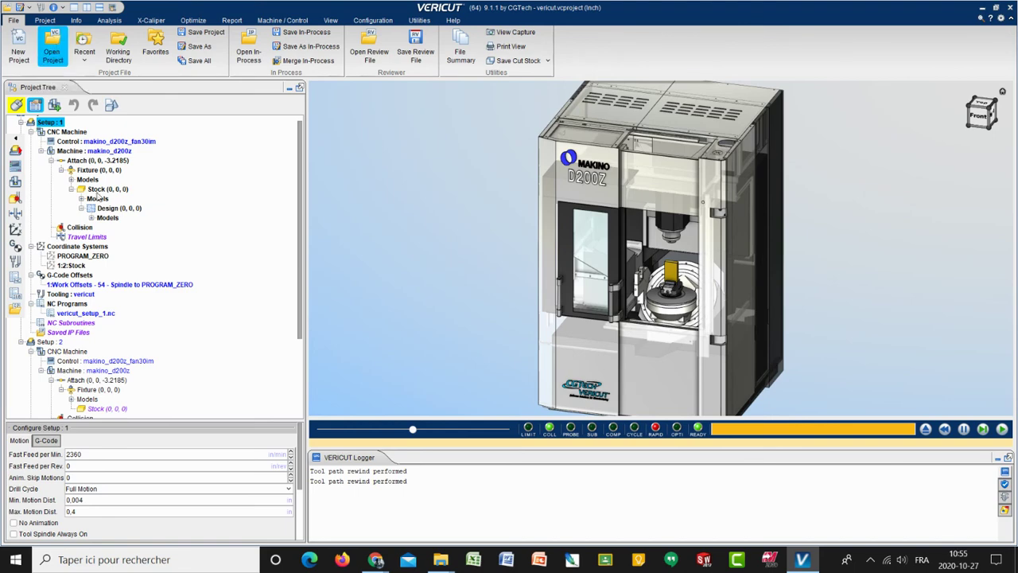
click(48, 238)
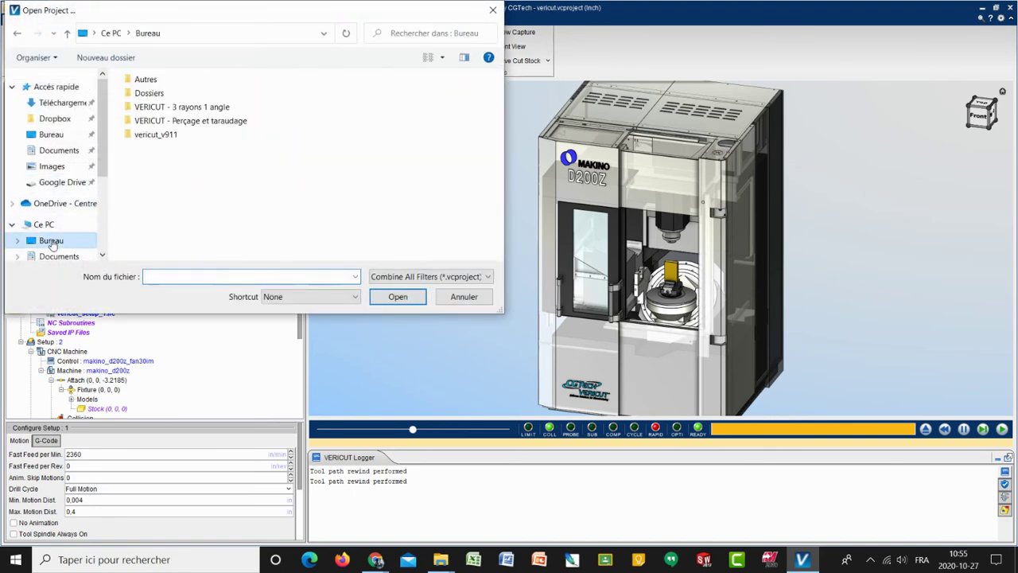
double_click(188, 121)
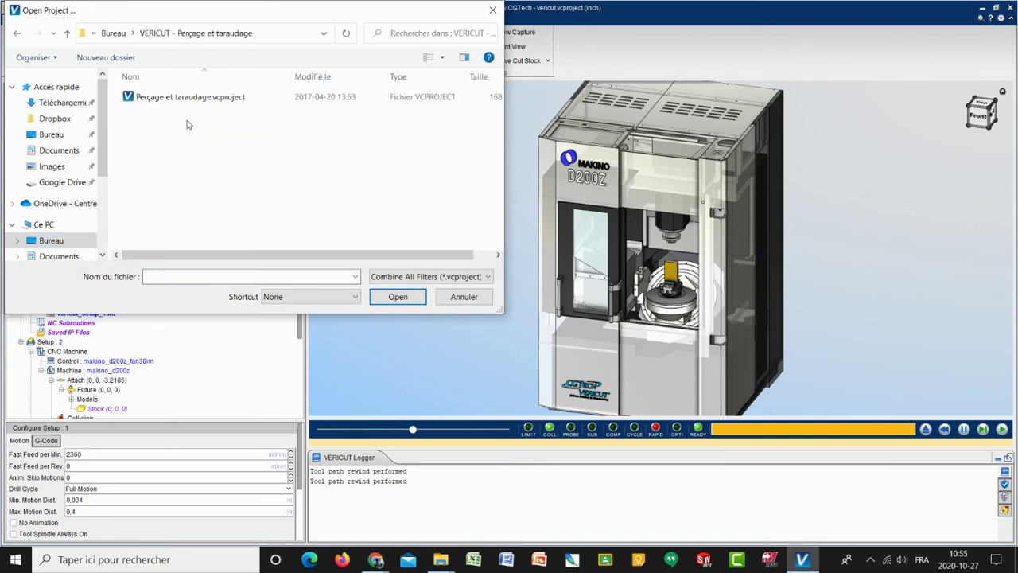
drag(322, 17, 623, 101)
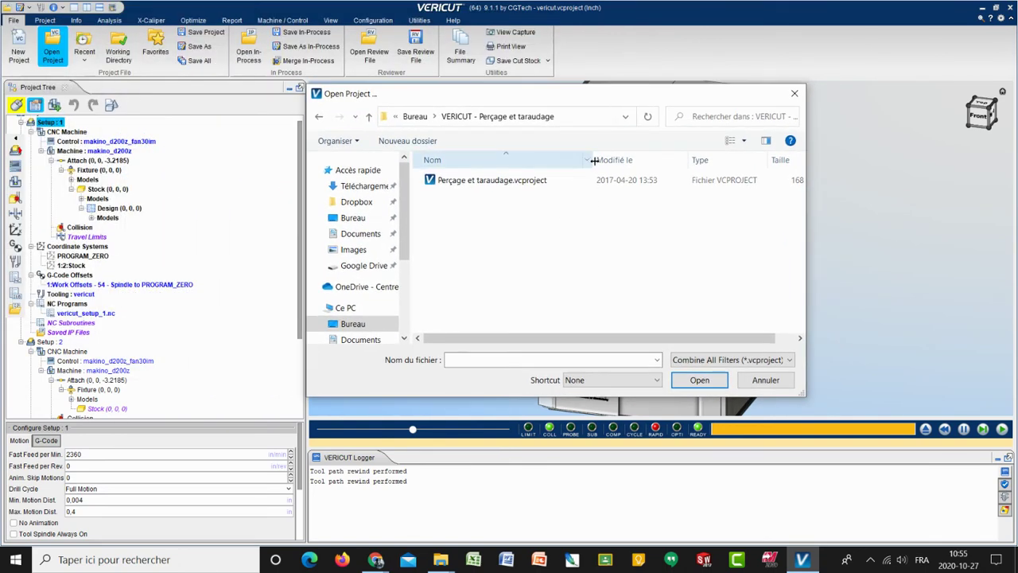
drag(594, 160, 607, 160)
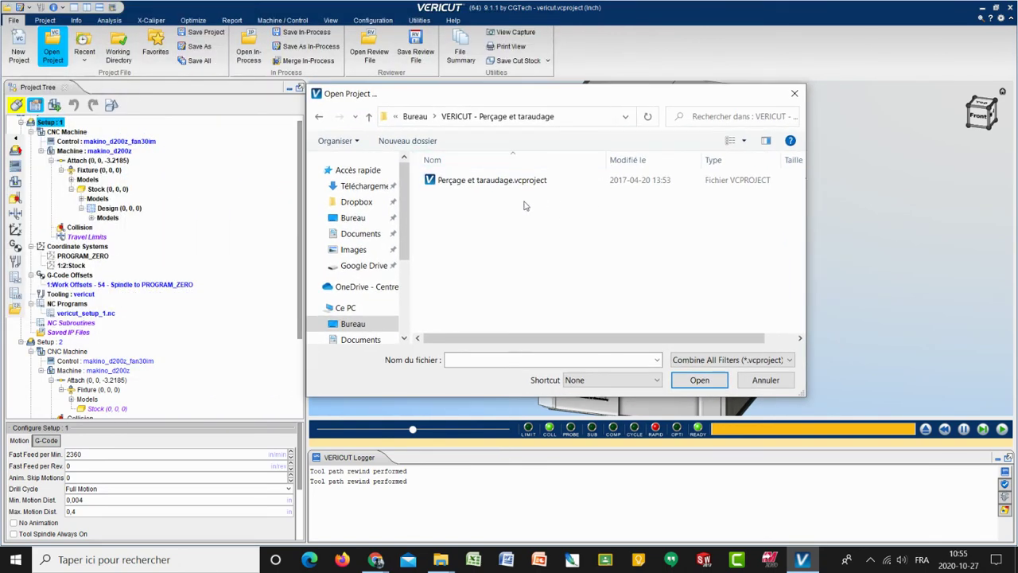
- List all file types in the folder and open the project Perçage et taraudage.vcproject
click(791, 362)
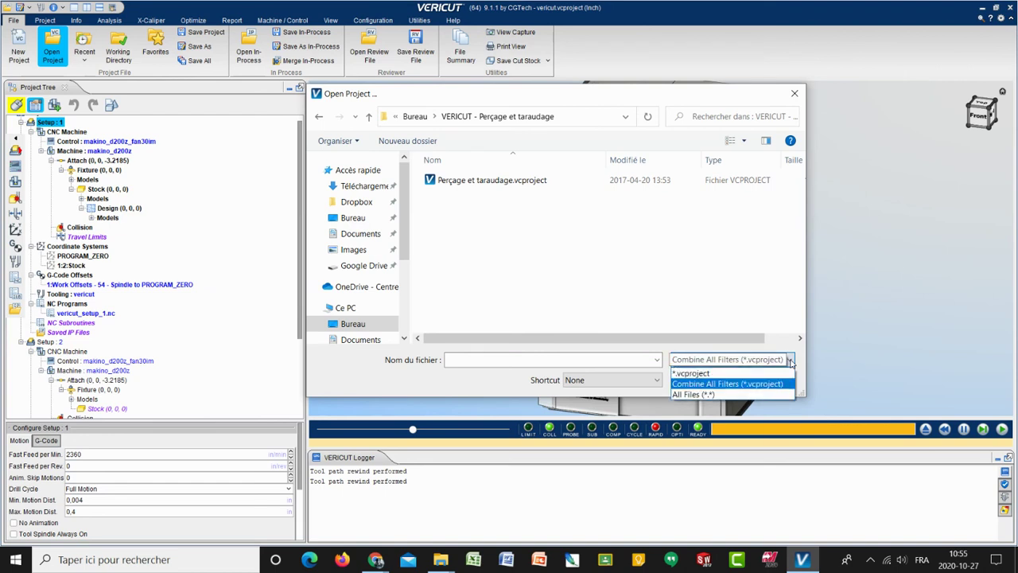
click(749, 384)
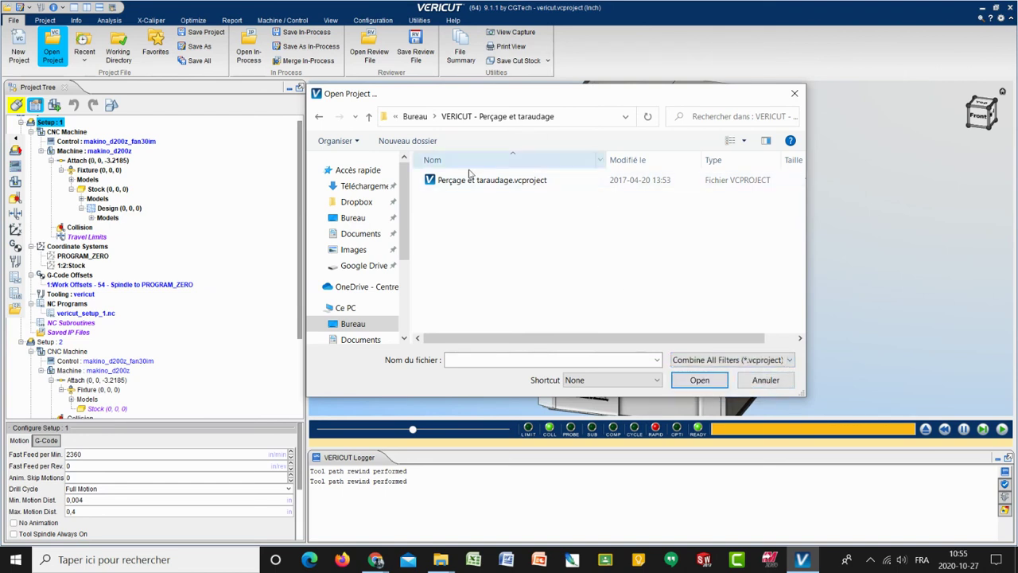
click(790, 360)
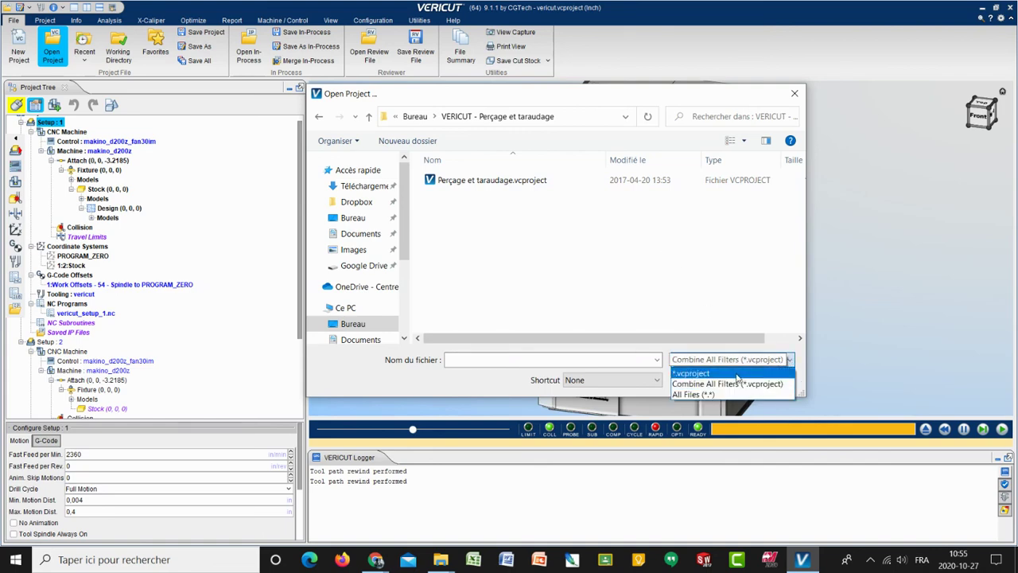
click(695, 395)
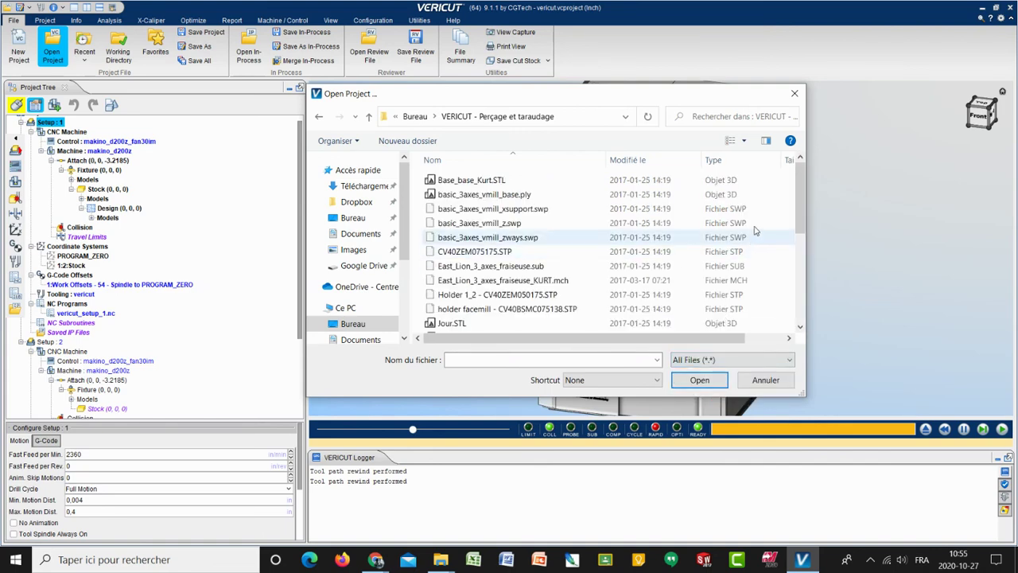
drag(800, 176, 778, 271)
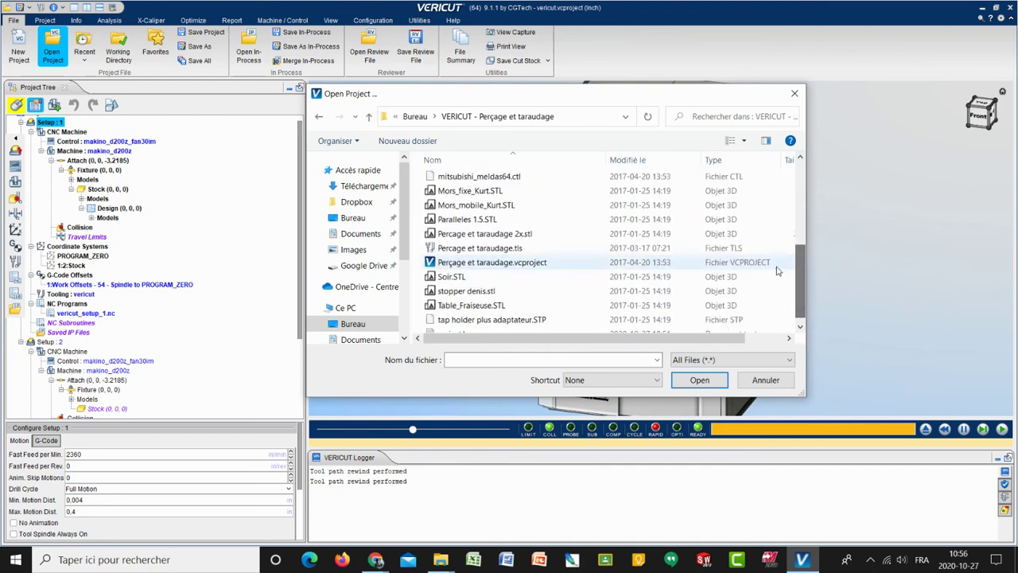
click(514, 269)
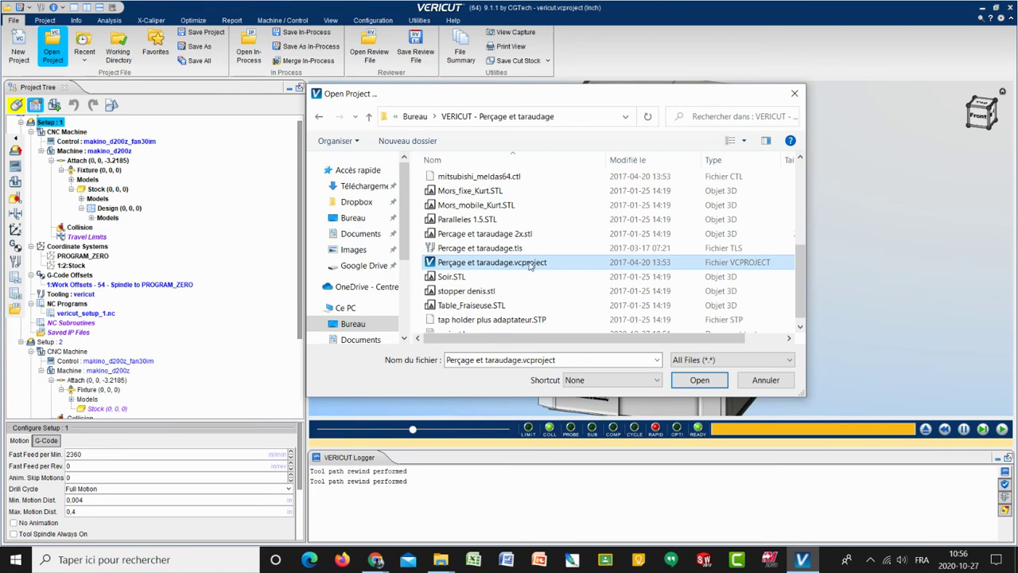
double_click(529, 264)
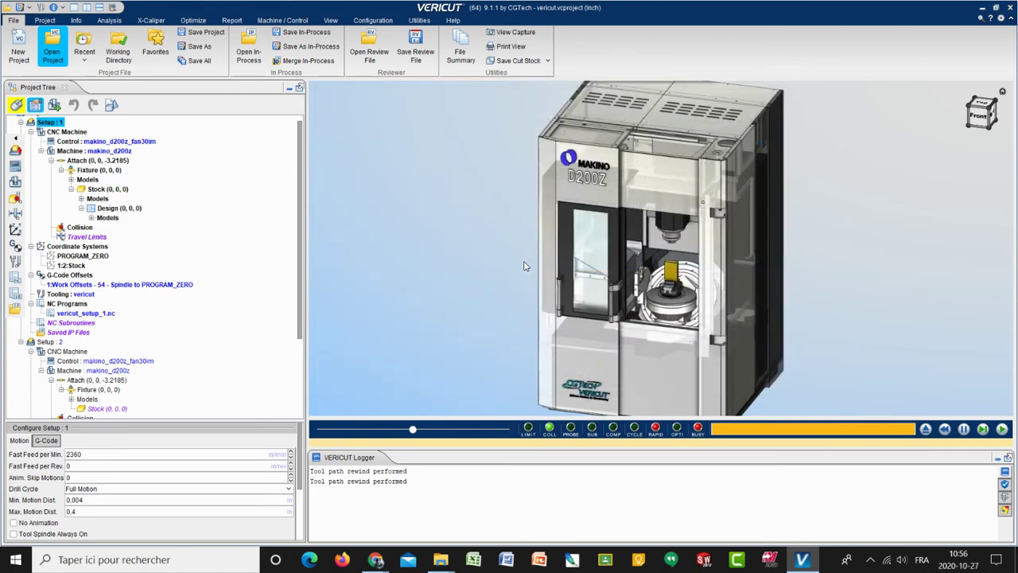